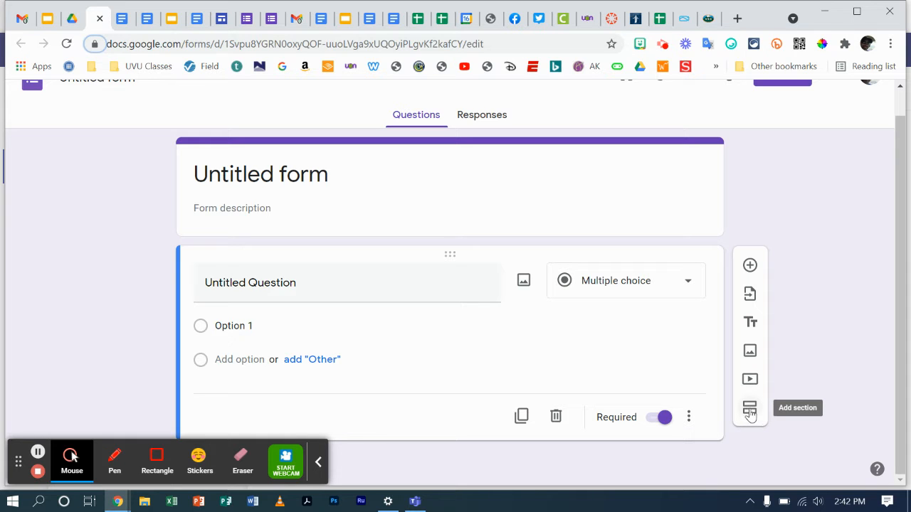
# - Add a second section to the form and change the form title to "Section 1"
pyautogui.click(749, 411)
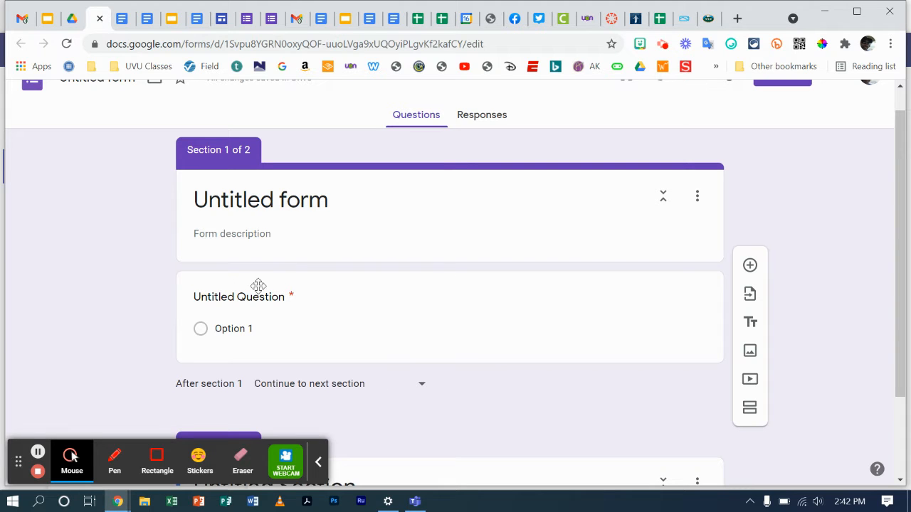
pyautogui.click(269, 201)
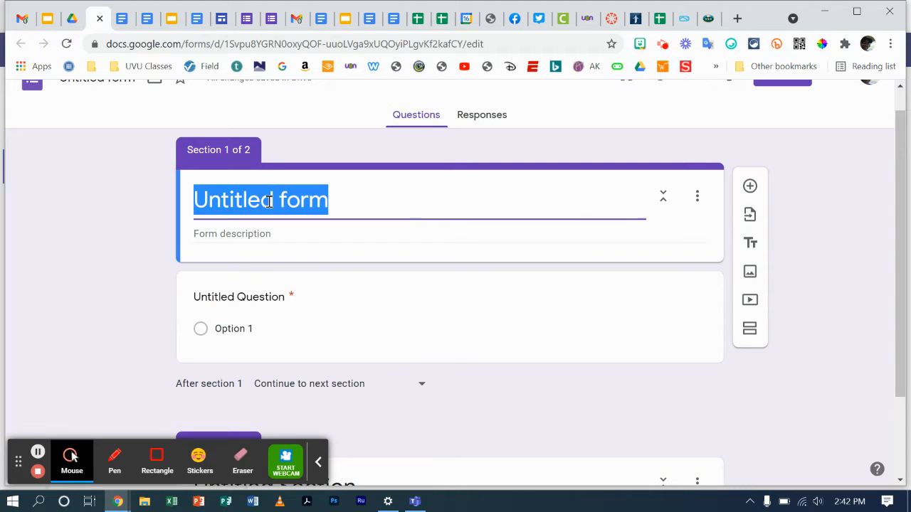
pyautogui.write('Section 1')
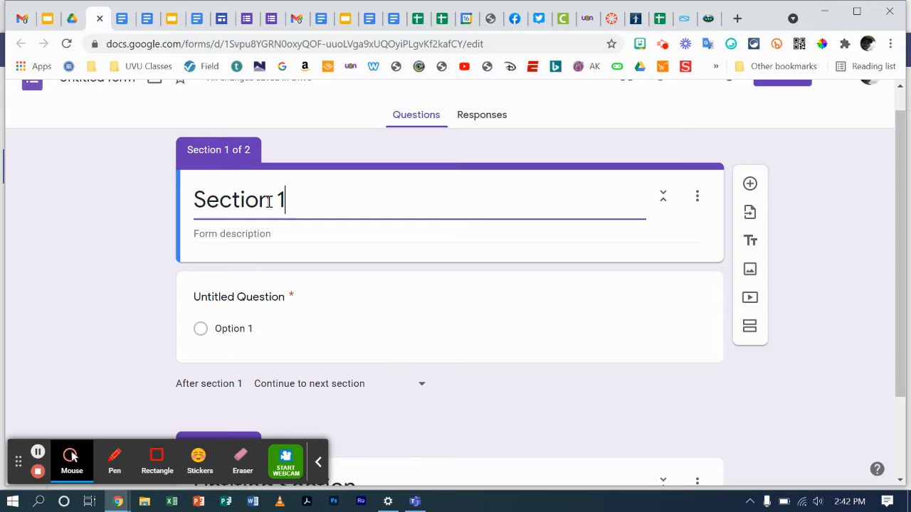
# - Fill in the untitled question as "3 + 2" with the multiple-choice options 5, 1 and 6
pyautogui.click(250, 302)
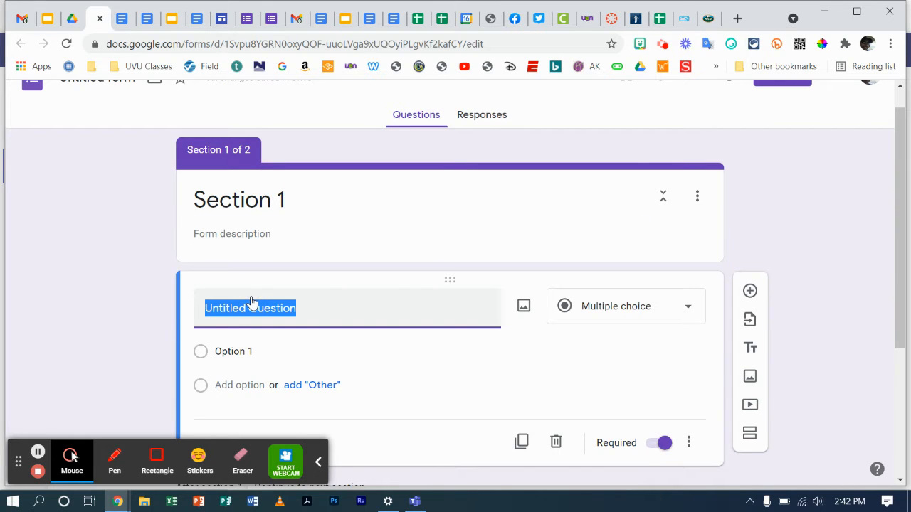
pyautogui.write('3 + 2')
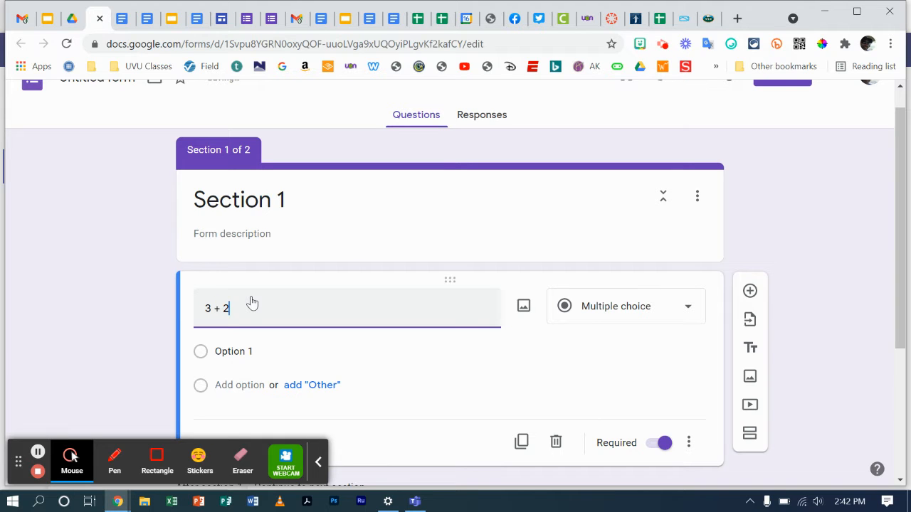
pyautogui.click(232, 352)
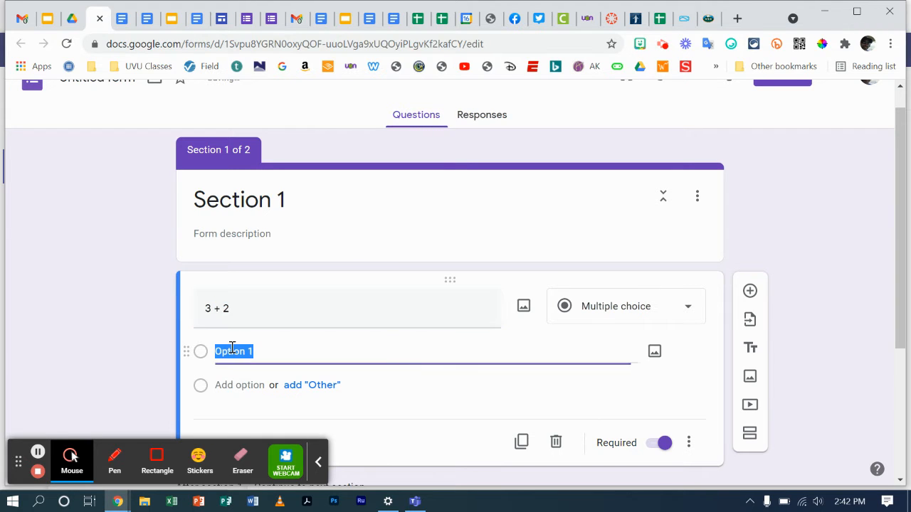
pyautogui.write('1')
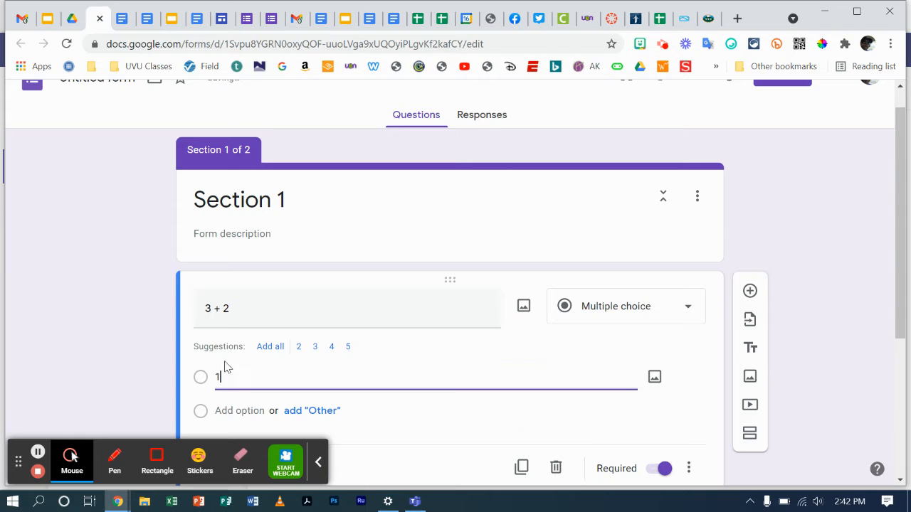
pyautogui.click(228, 416)
pyautogui.write('1')
pyautogui.scroll(-2, 227, 418)
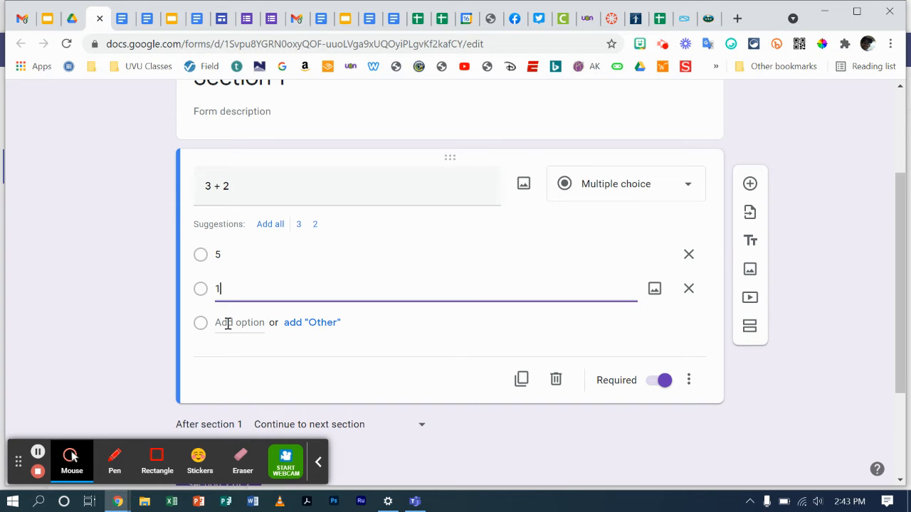
pyautogui.click(228, 323)
pyautogui.write('6')
pyautogui.scroll(-1, 229, 326)
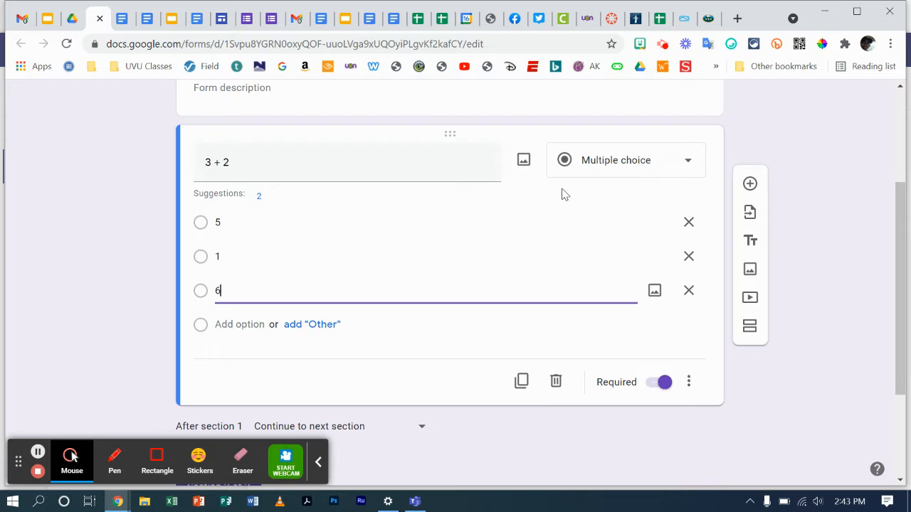
# - Make the form a quiz in its settings and stop respondents from seeing the correct answers
pyautogui.scroll(3, 563, 193)
pyautogui.click(730, 101)
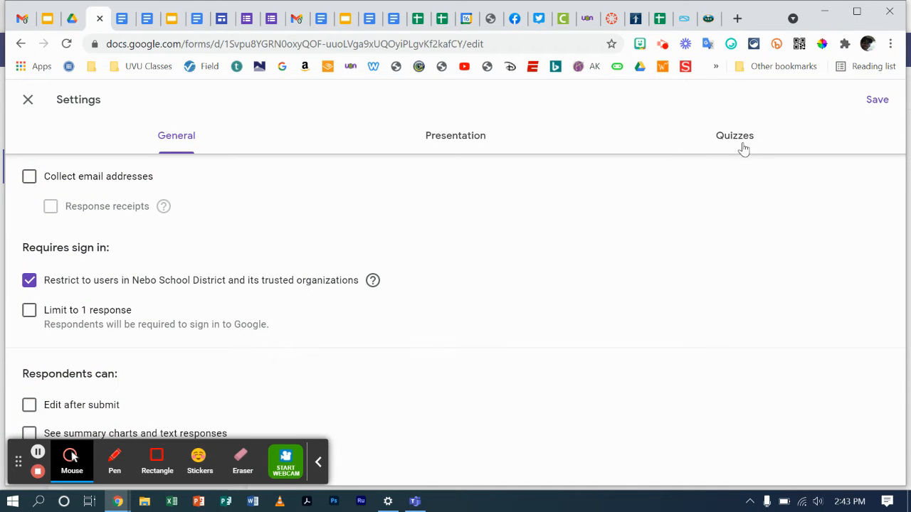
pyautogui.click(743, 145)
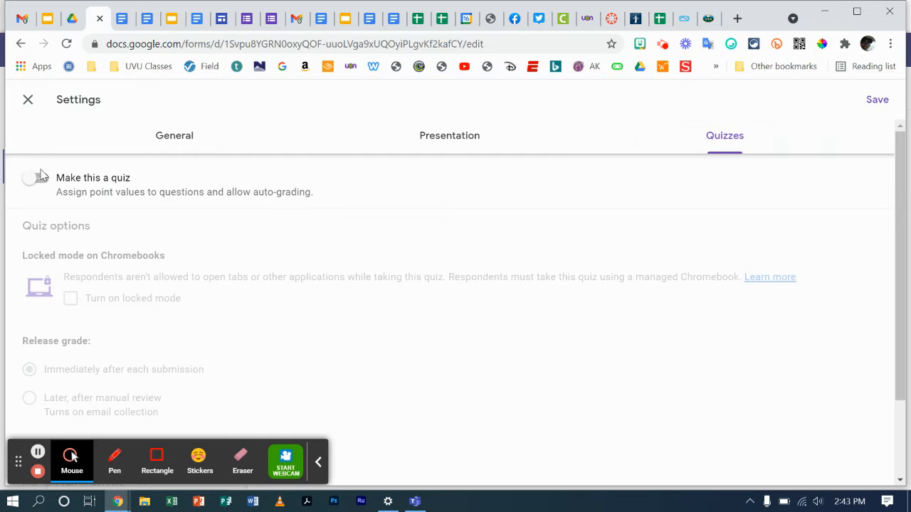
pyautogui.click(36, 180)
pyautogui.scroll(-2, 177, 309)
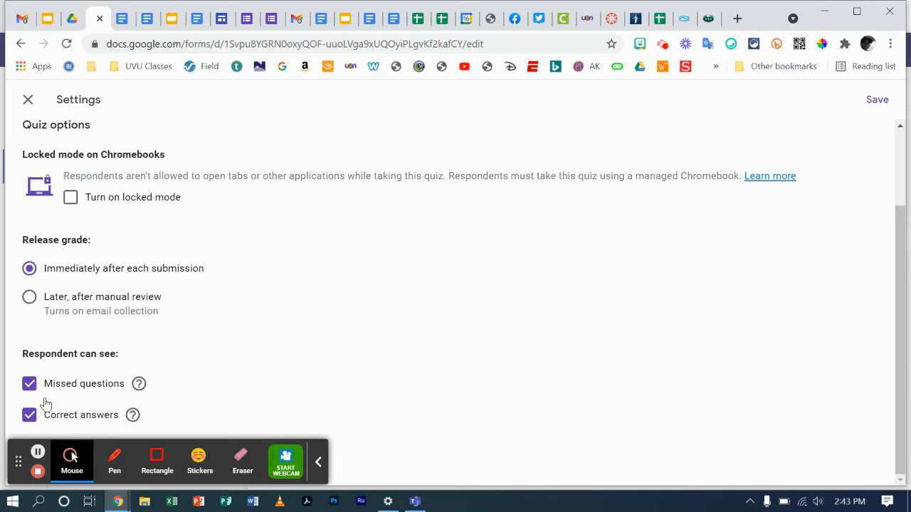
pyautogui.click(27, 418)
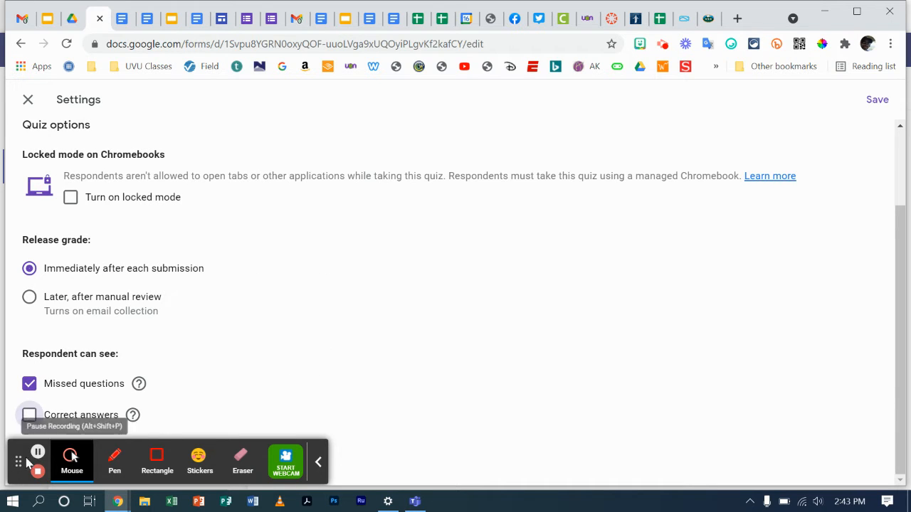
pyautogui.click(318, 466)
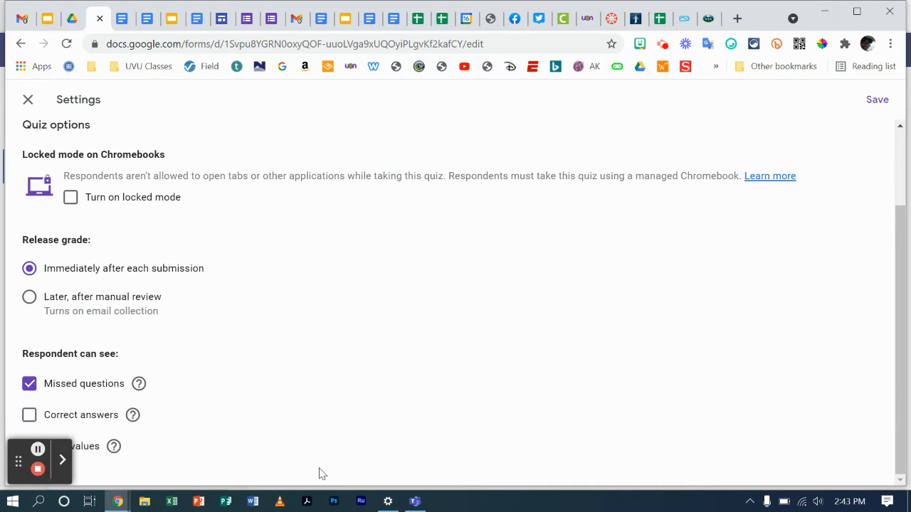
pyautogui.moveTo(18, 461); pyautogui.dragTo(777, 98)
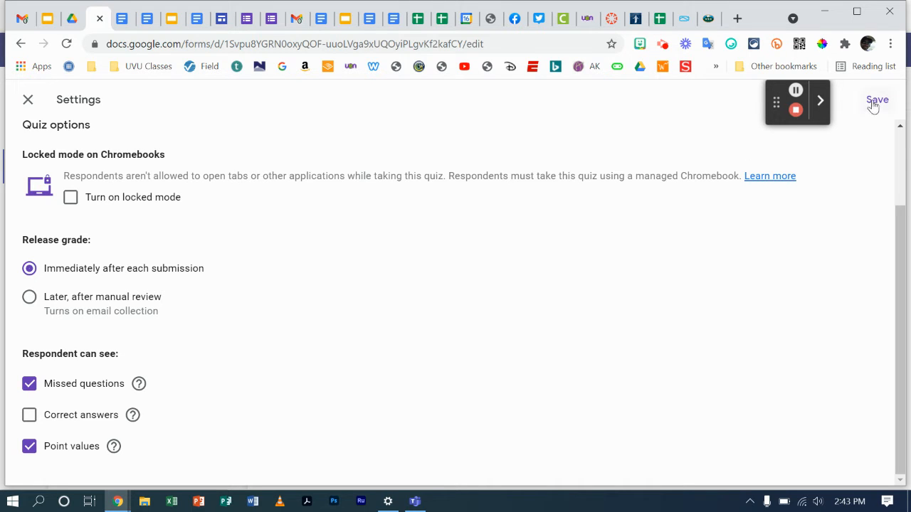
# - Turn off the link to submit another response and set the confirmation message to "Good job, you're finished. Go here for enrichment activities:"
pyautogui.scroll(2, 647, 190)
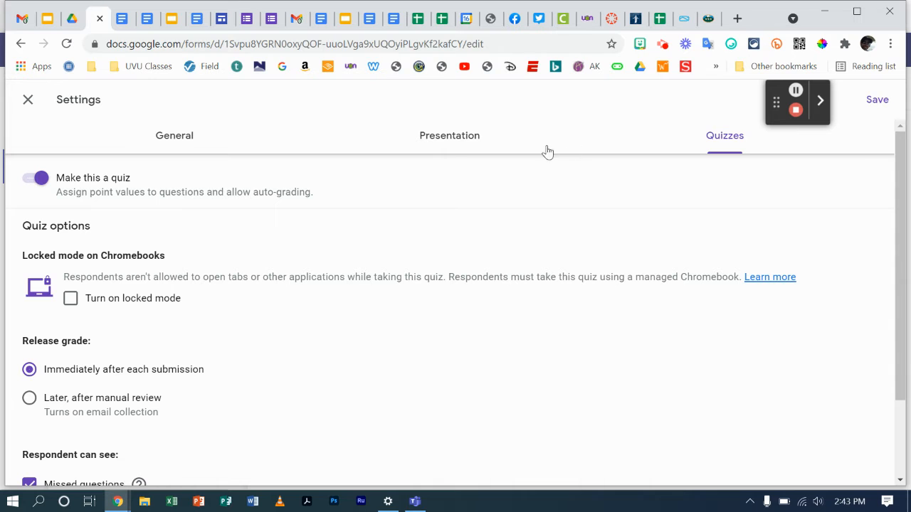
pyautogui.click(451, 142)
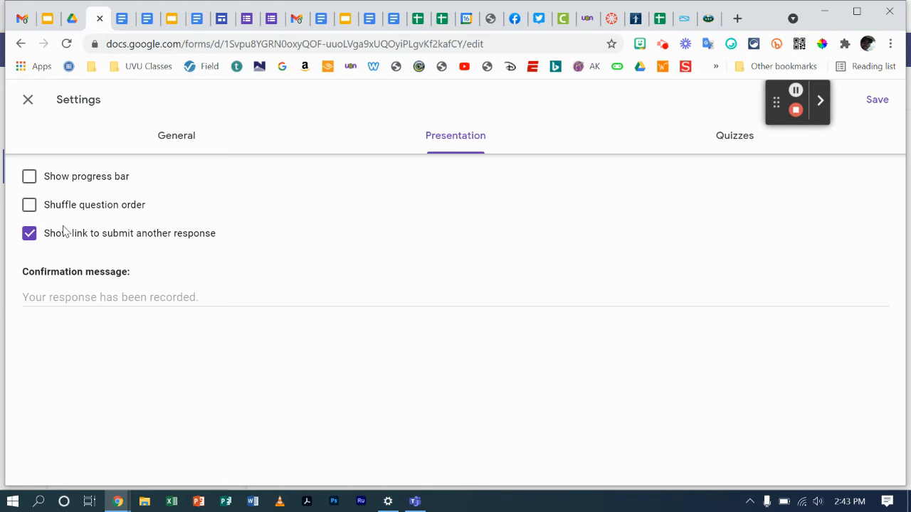
pyautogui.click(29, 233)
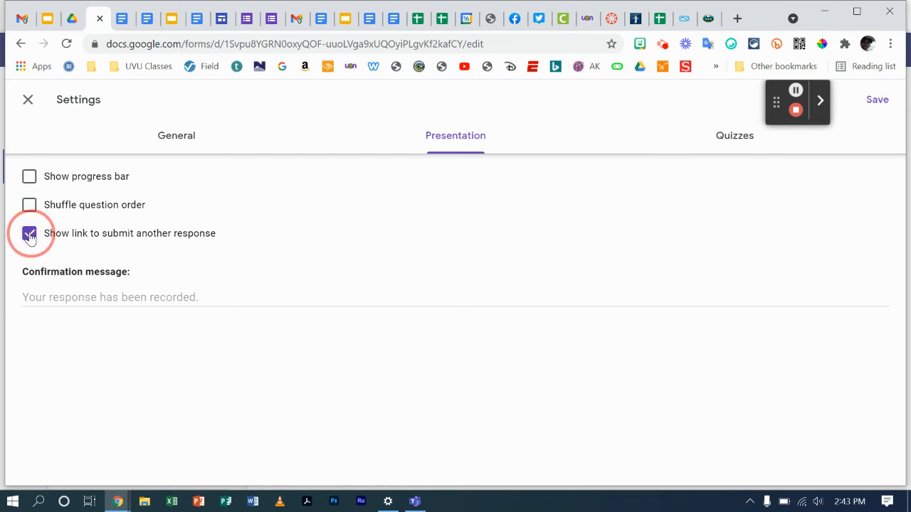
pyautogui.click(129, 295)
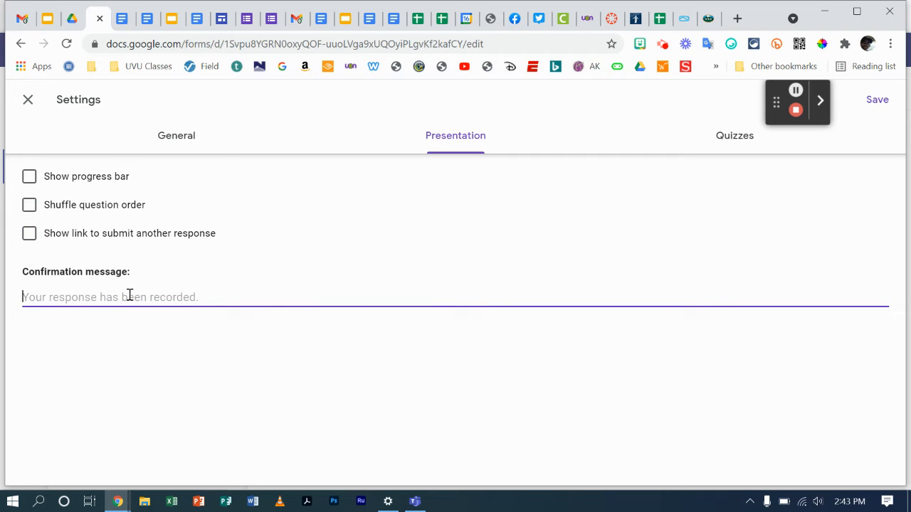
pyautogui.write('Good jog, ')
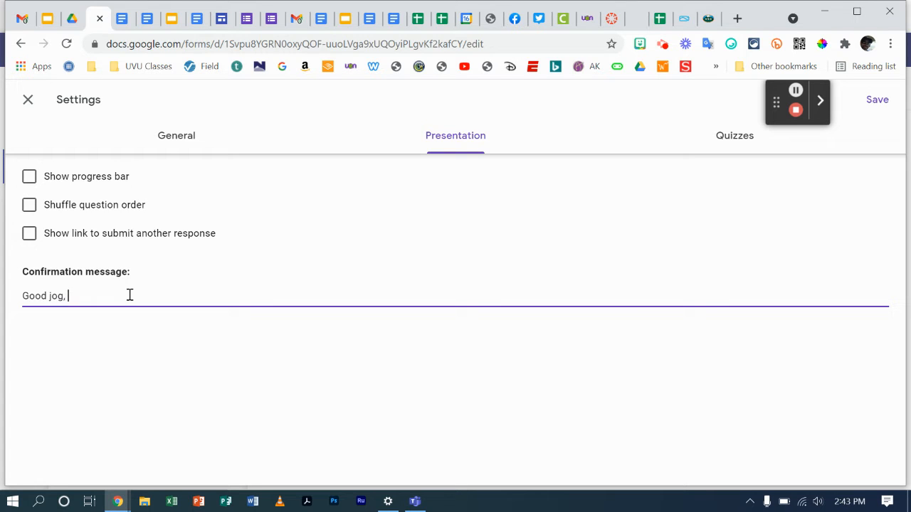
pyautogui.write("yo, you're finished.")
pyautogui.write('Go')
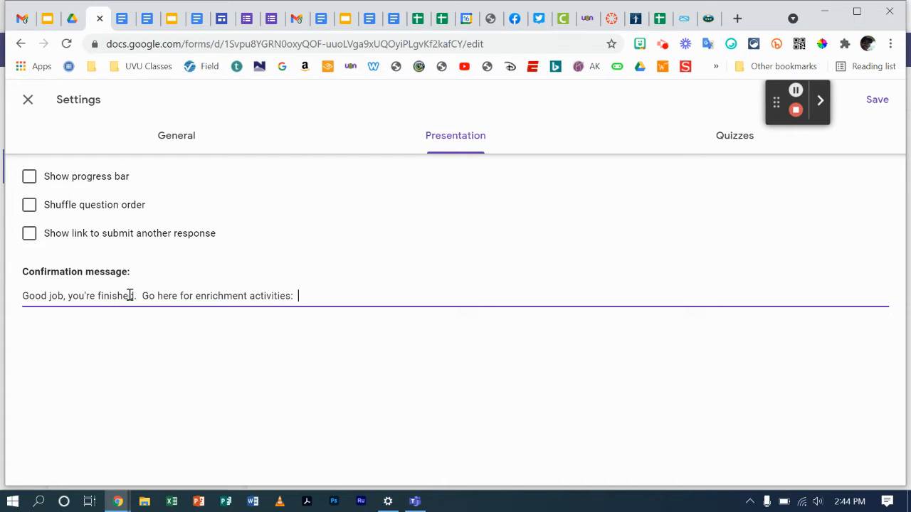
# - Collect email addresses, remove the restriction to Nebo School District users, and save the form settings
pyautogui.click(183, 139)
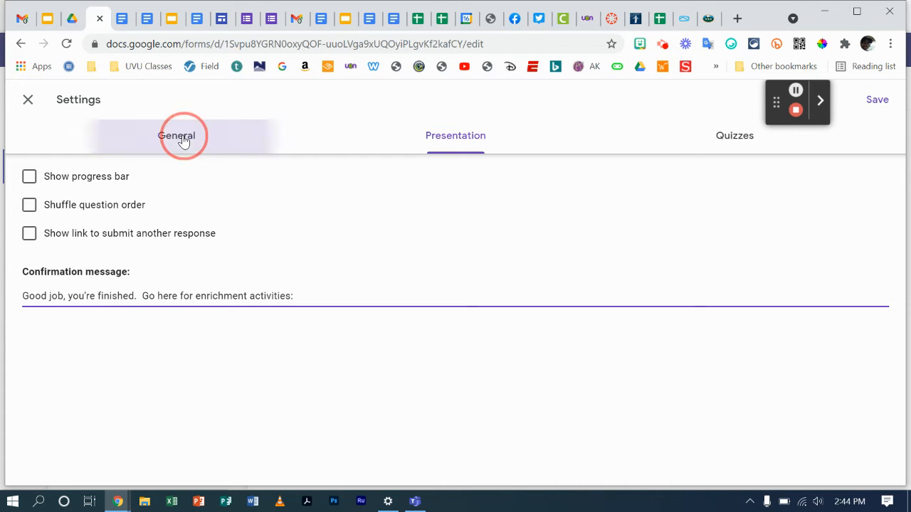
pyautogui.click(29, 176)
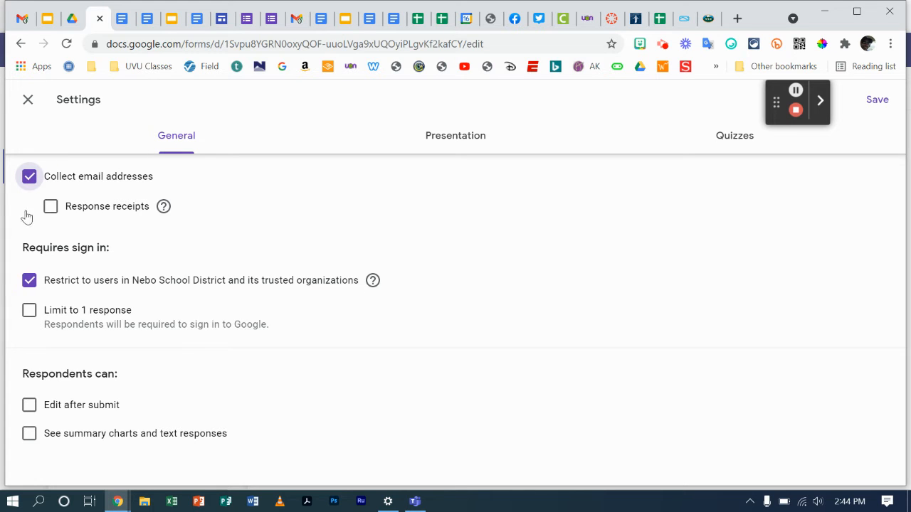
pyautogui.click(30, 282)
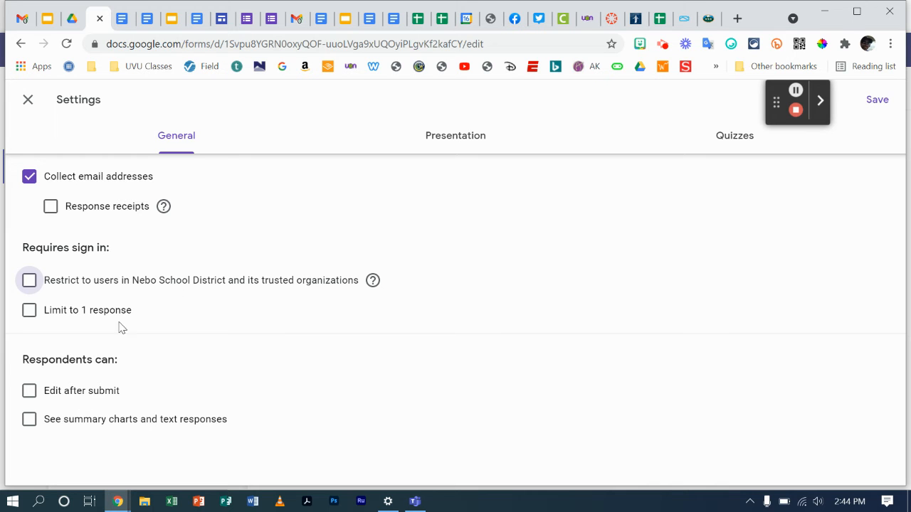
pyautogui.click(878, 100)
# - Mark 5 as the correct answer in the answer key of the 3 + 2 question
pyautogui.scroll(-4, 612, 220)
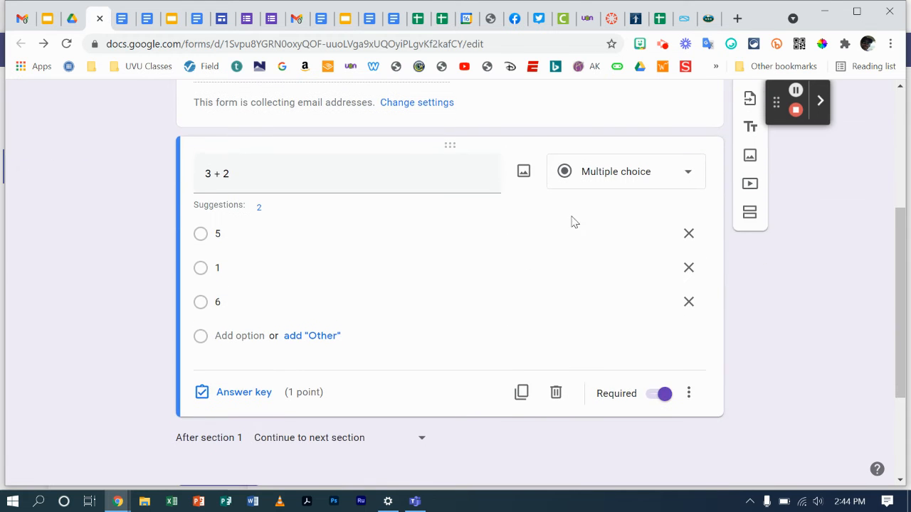
pyautogui.click(246, 398)
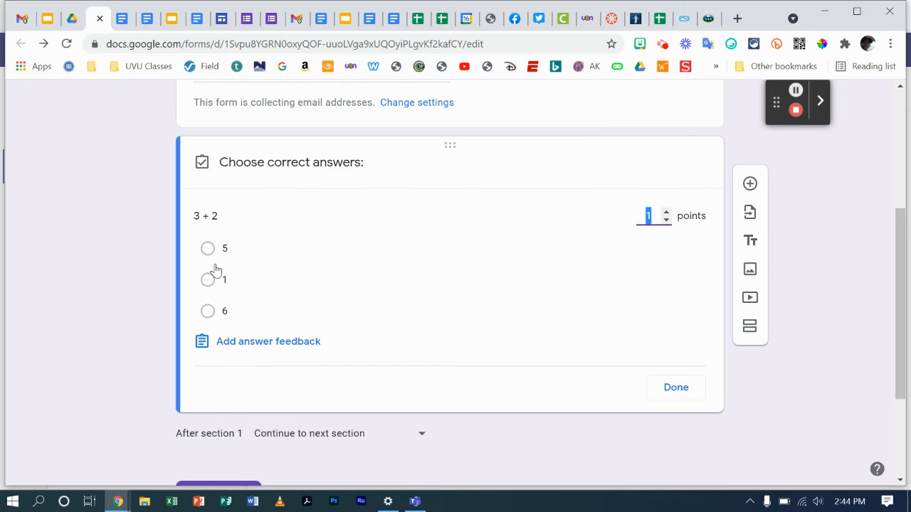
pyautogui.click(208, 249)
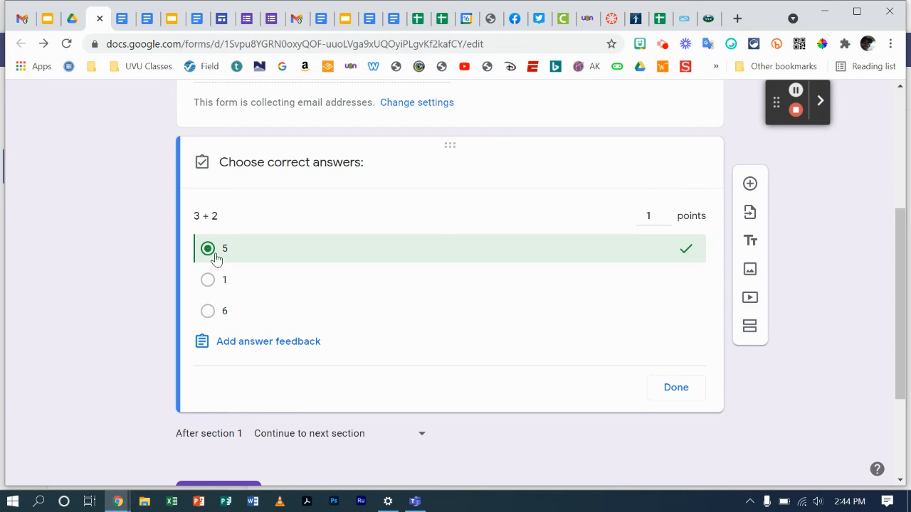
pyautogui.click(676, 388)
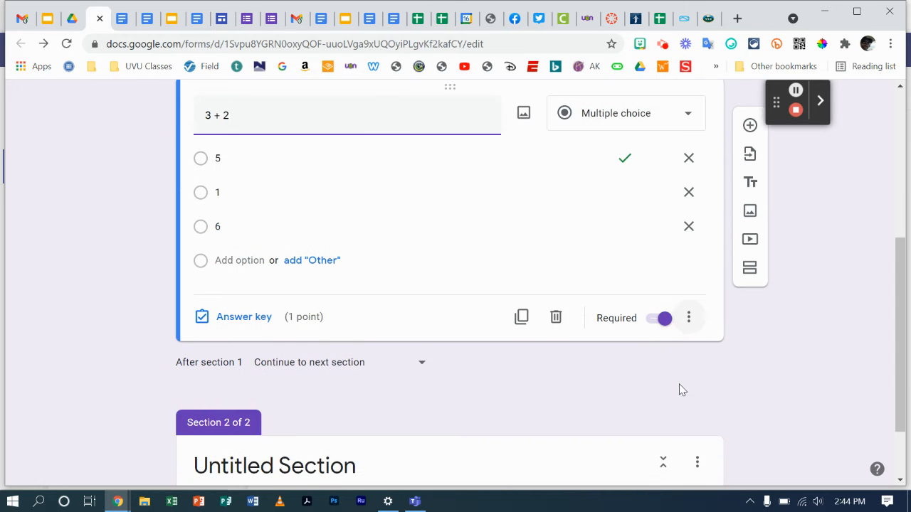
# - Enable shuffled option order and going to a section based on answer for the 3 + 2 question
pyautogui.click(689, 316)
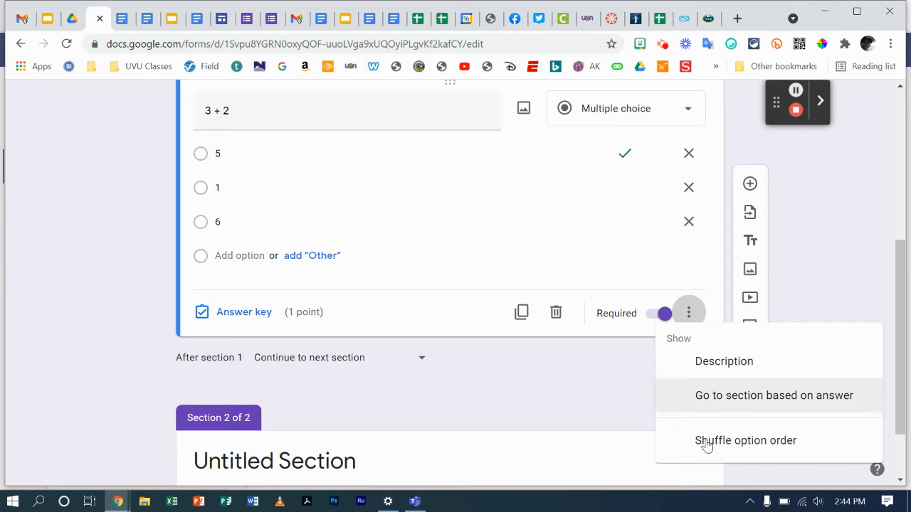
pyautogui.click(736, 442)
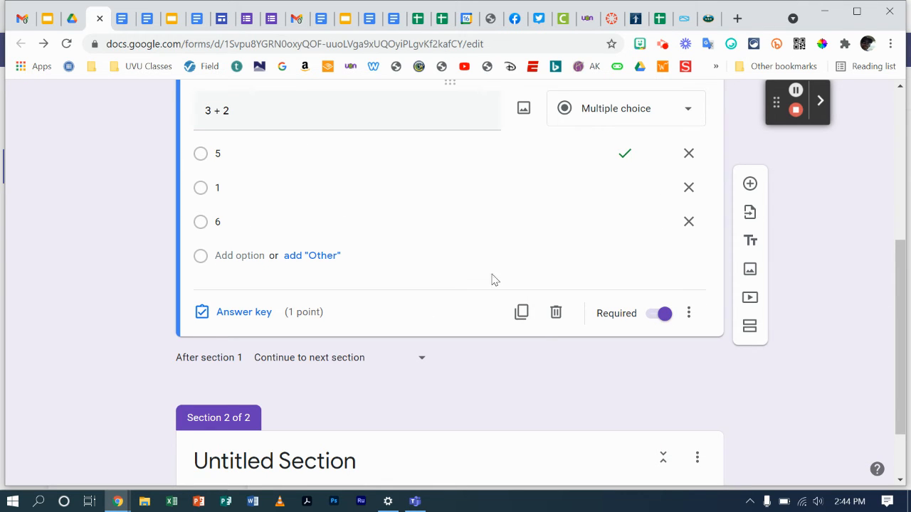
pyautogui.click(689, 316)
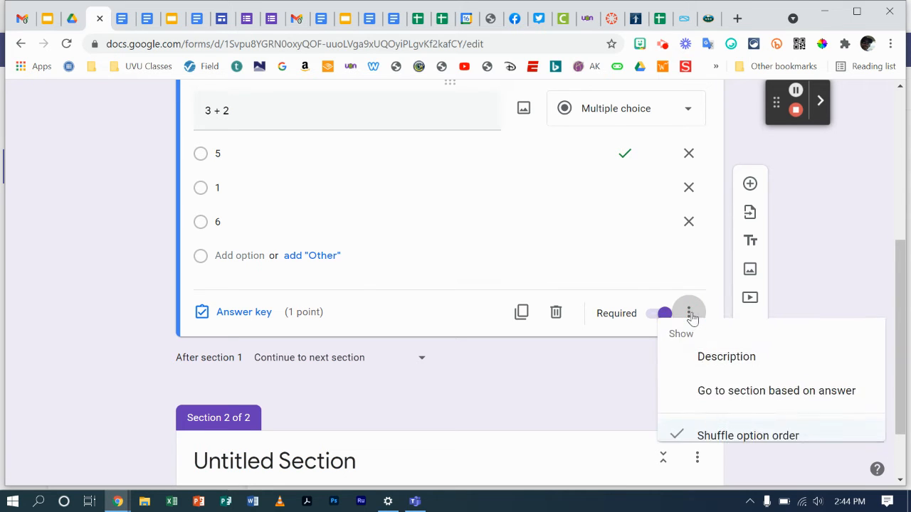
pyautogui.click(709, 399)
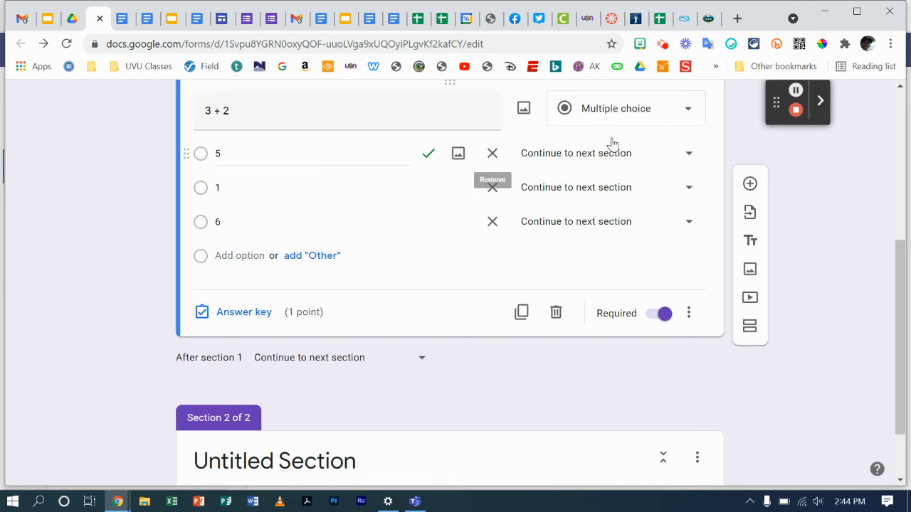
# - Add another section directly after section 1 and reopen the 3 + 2 question for editing
pyautogui.click(751, 327)
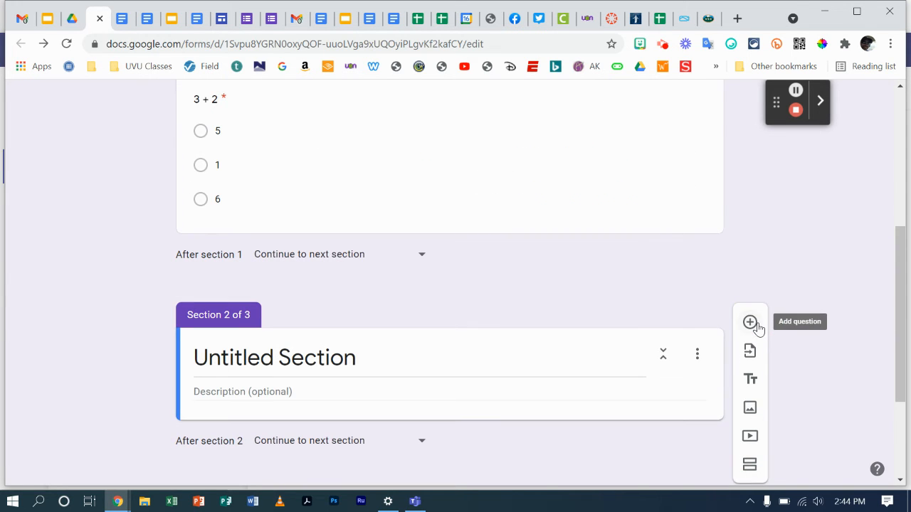
pyautogui.scroll(-2, 510, 346)
pyautogui.scroll(3, 510, 346)
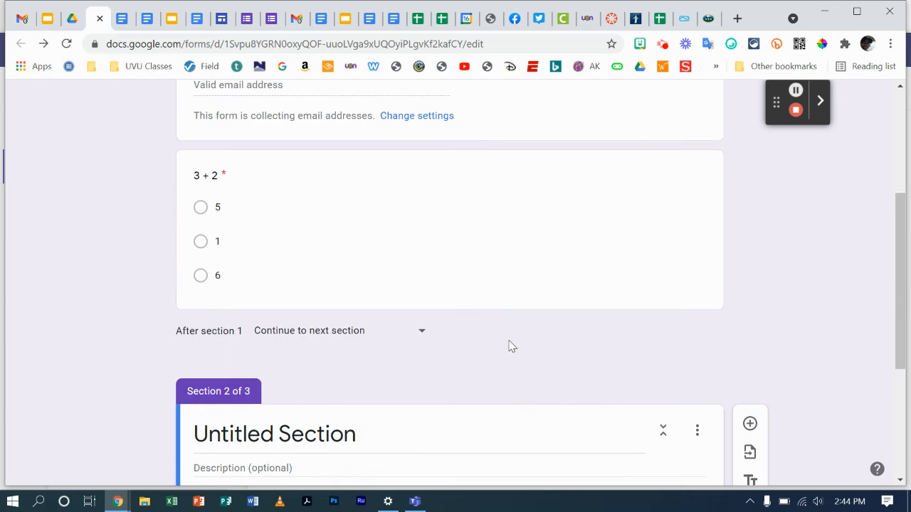
pyautogui.click(514, 341)
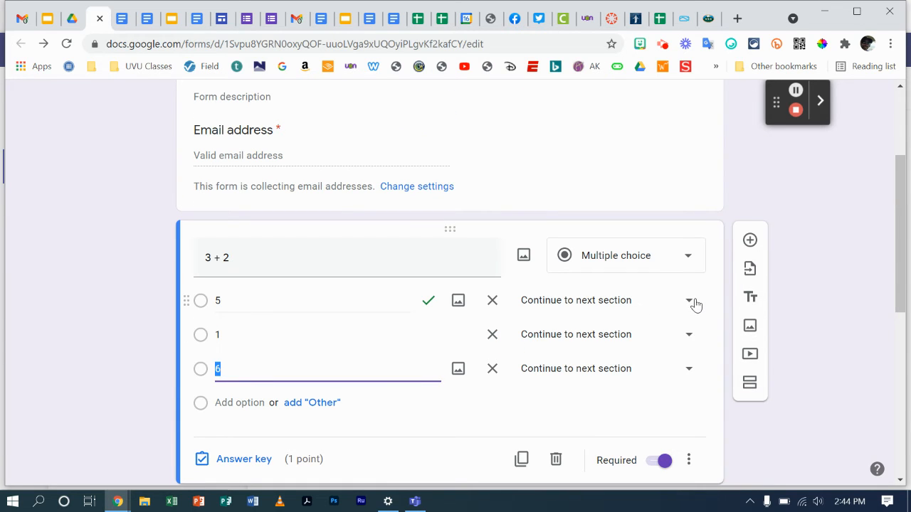
# - Route answer 5 of the 3 + 2 question to section 3 and answers 1 and 6 to section 2
pyautogui.click(692, 304)
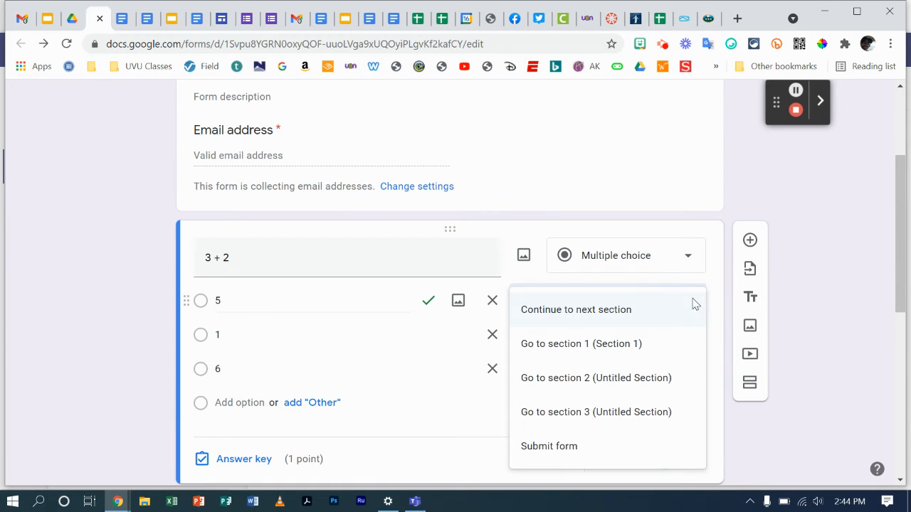
pyautogui.click(617, 414)
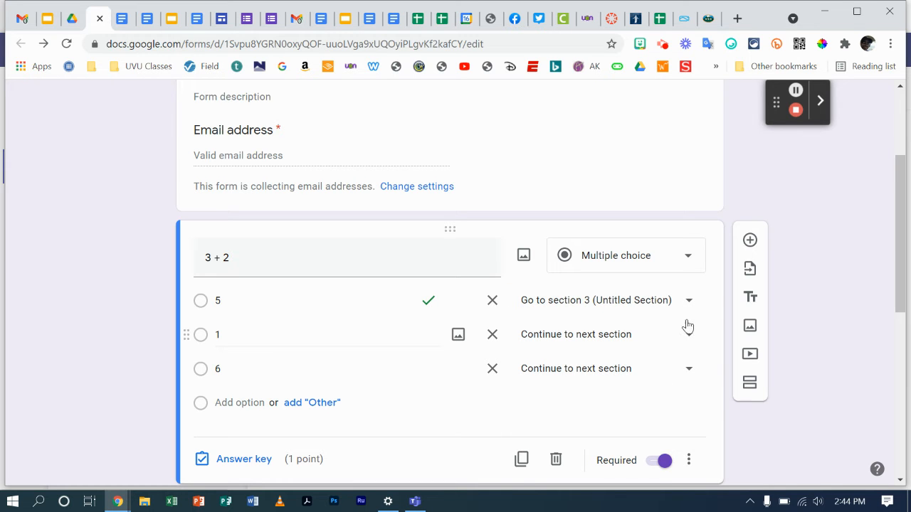
pyautogui.click(689, 337)
pyautogui.click(649, 379)
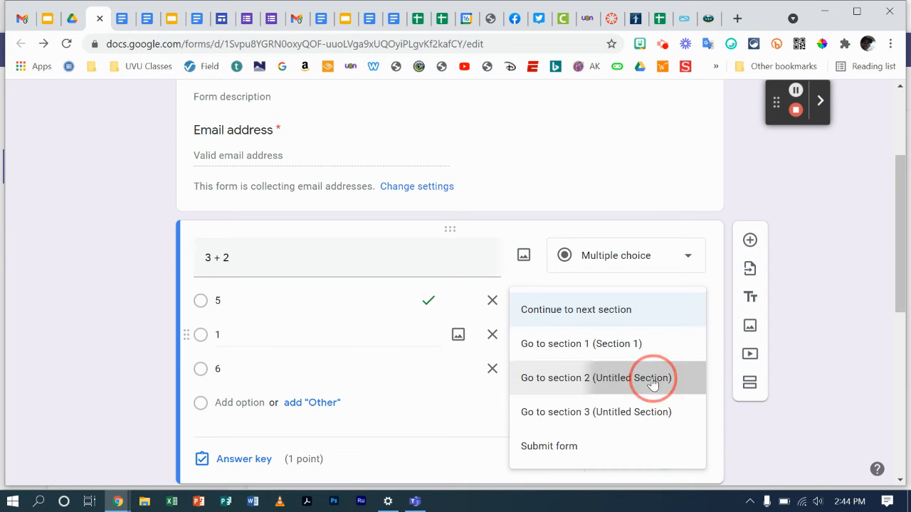
pyautogui.click(688, 372)
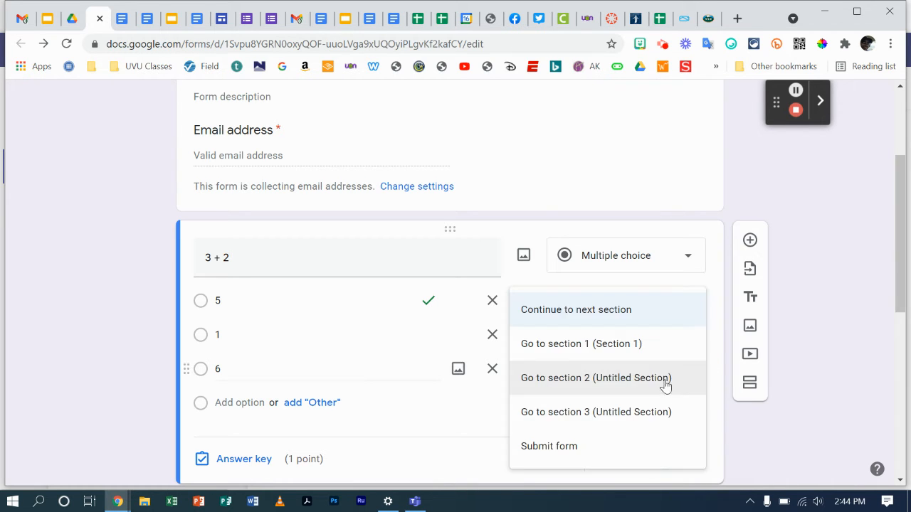
pyautogui.click(664, 385)
# - Title section 2 "Reteach"
pyautogui.scroll(-5, 665, 378)
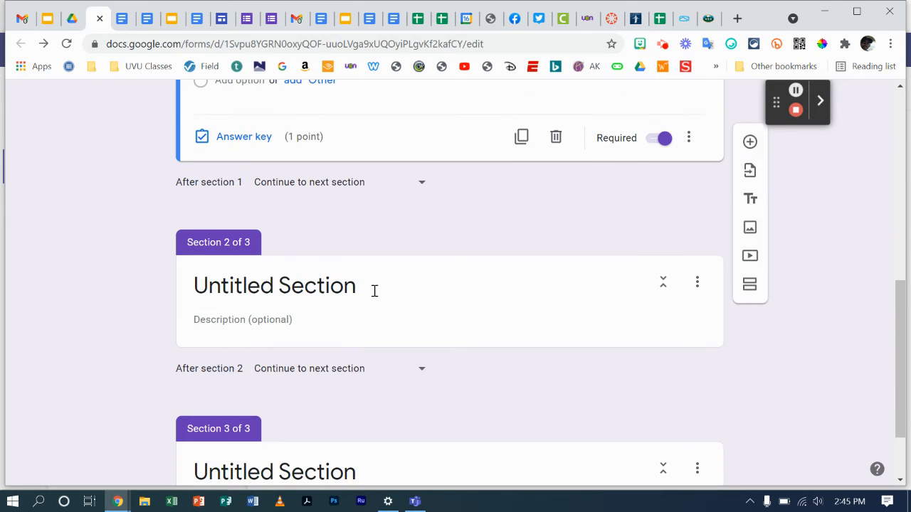
pyautogui.click(325, 290)
pyautogui.write('Re')
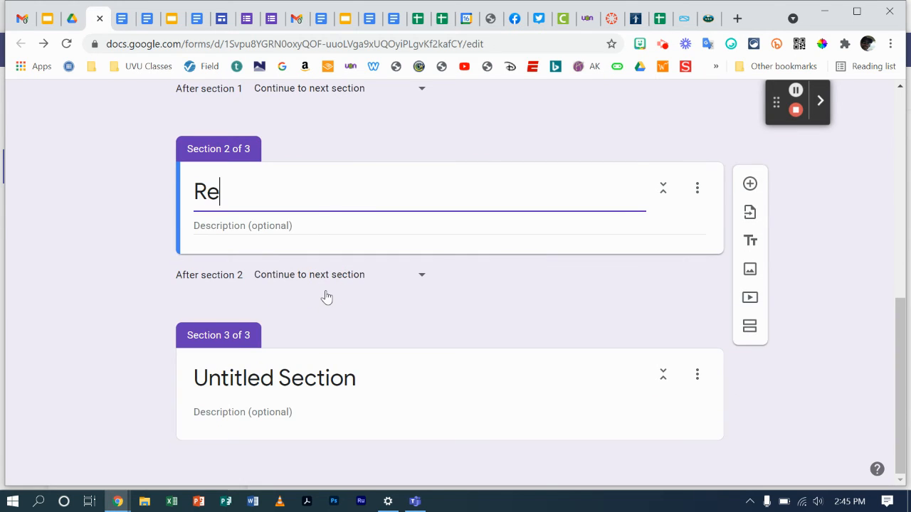
pyautogui.write('teach')
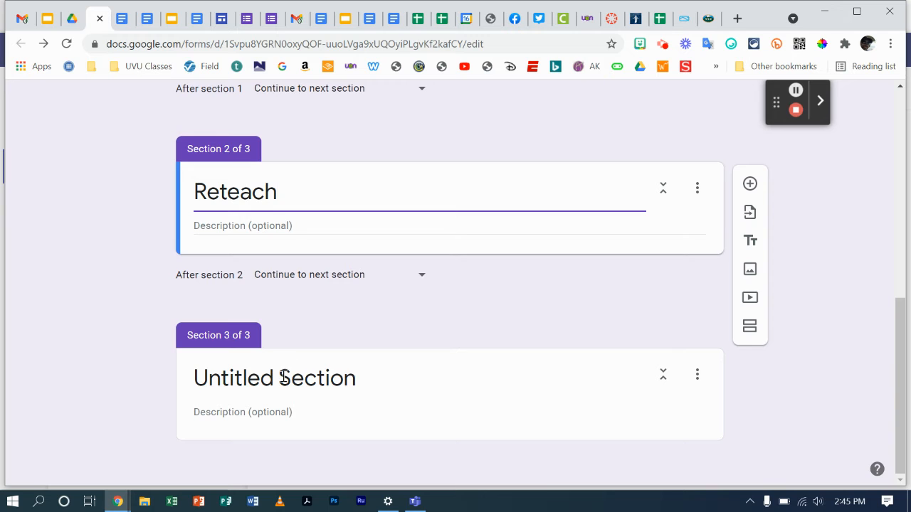
# - Title section 3 "Question 2"
pyautogui.click(283, 377)
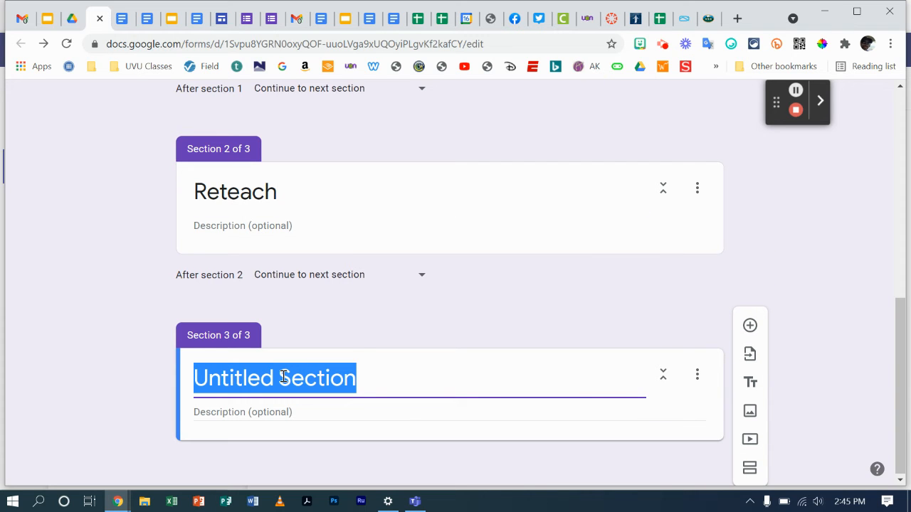
pyautogui.write('Qeus')
pyautogui.press('BackSpace')
pyautogui.press('BackSpace')
pyautogui.press('BackSpace')
pyautogui.write('uestion 2')
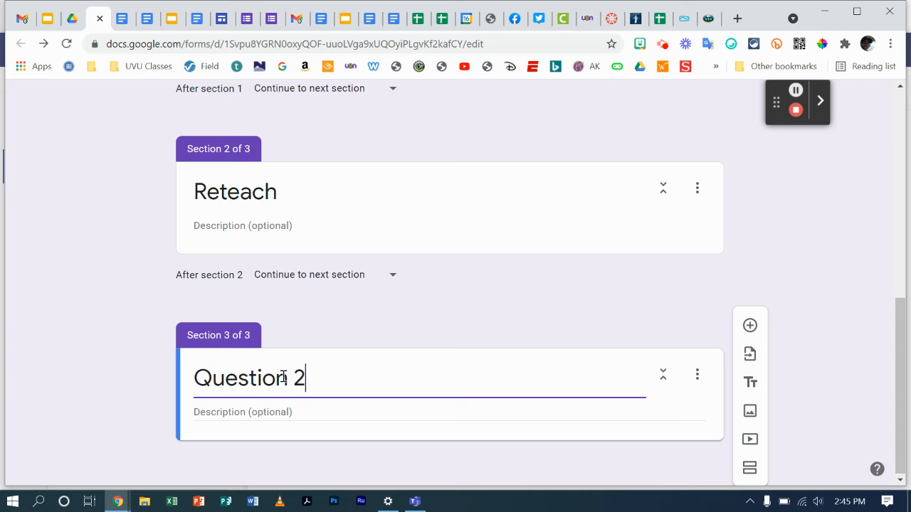
# - Check the section destinations of the 3 + 2 answers and the available destinations after section 2
pyautogui.scroll(3, 292, 378)
pyautogui.click(501, 242)
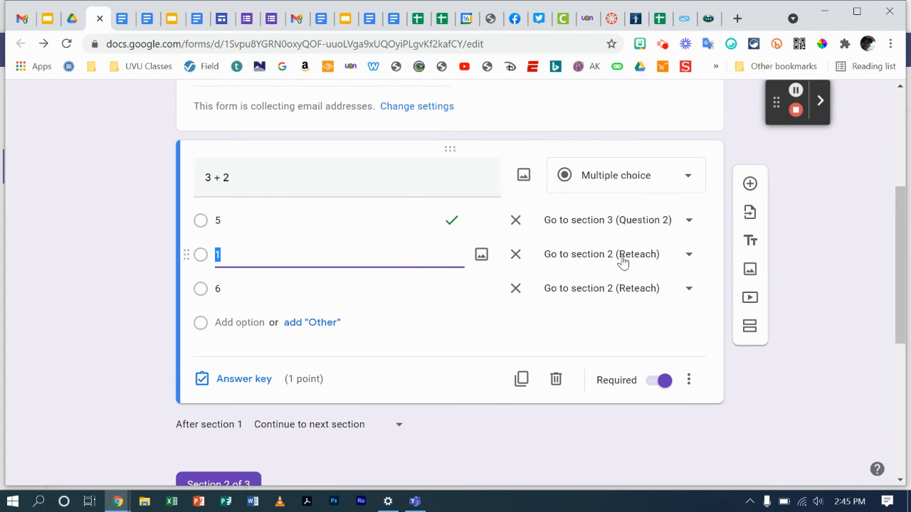
pyautogui.scroll(-3, 623, 263)
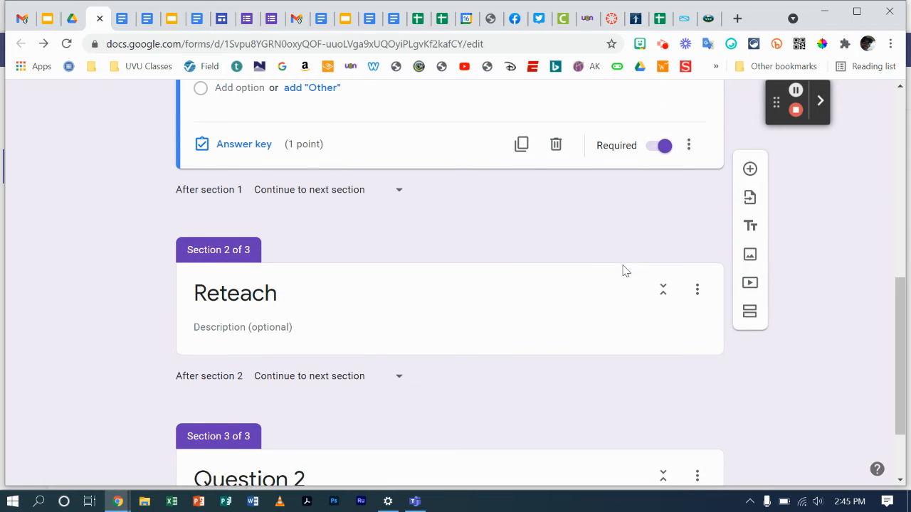
pyautogui.scroll(-1, 624, 268)
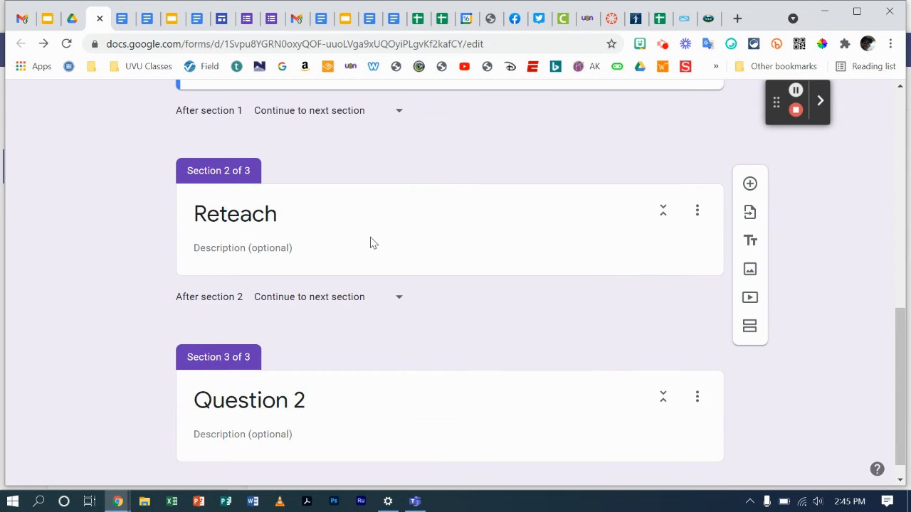
pyautogui.click(397, 299)
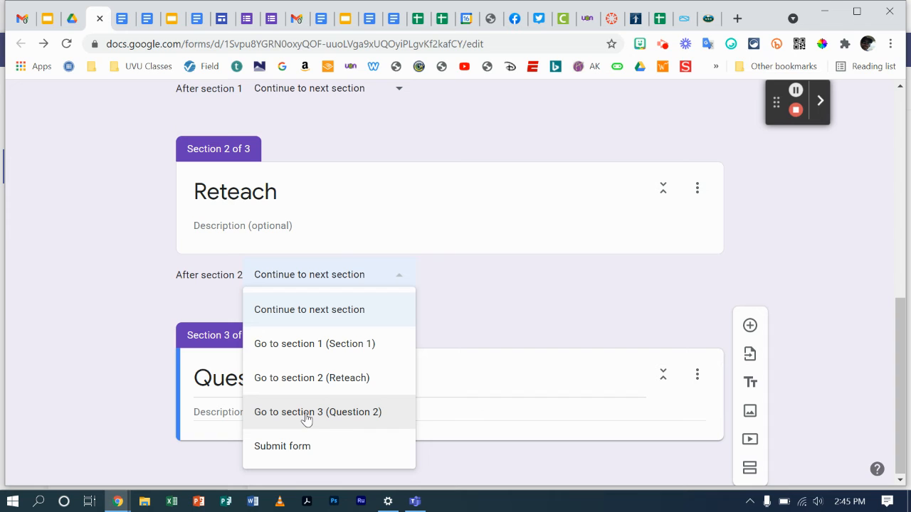
pyautogui.click(474, 297)
# - Add a blank multiple-choice question to the Reteach section
pyautogui.click(636, 218)
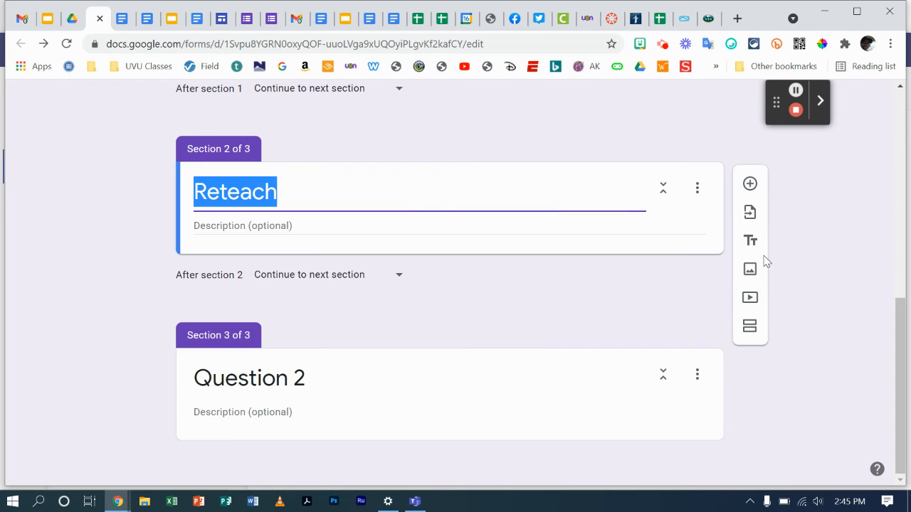
pyautogui.click(749, 183)
pyautogui.scroll(-1, 486, 288)
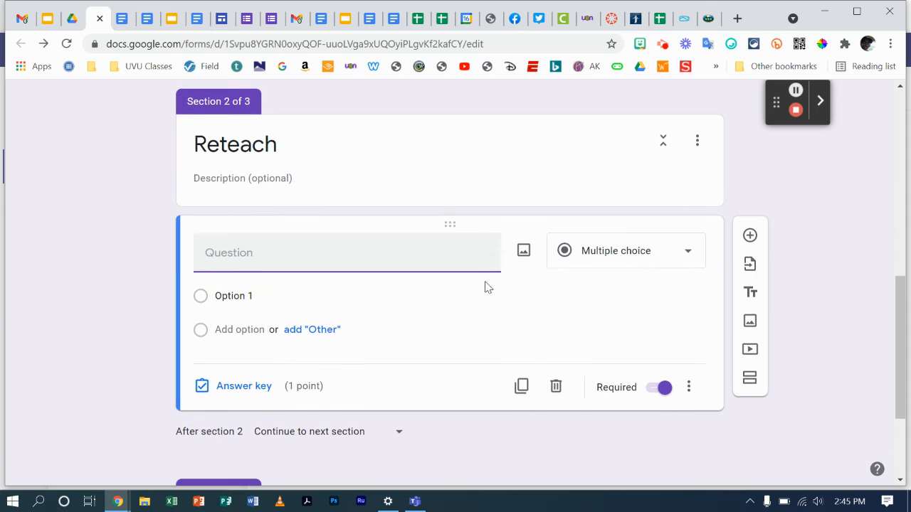
# - Review the form's flow from the 3 + 2 question through the Reteach section to the Question 2 section
pyautogui.scroll(2, 430, 173)
pyautogui.scroll(-2, 429, 169)
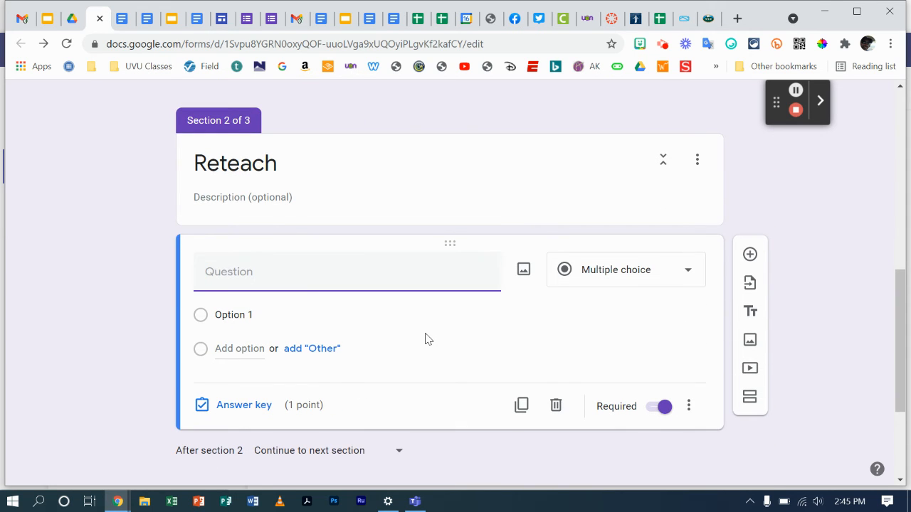
pyautogui.scroll(3, 425, 332)
pyautogui.scroll(-4, 405, 320)
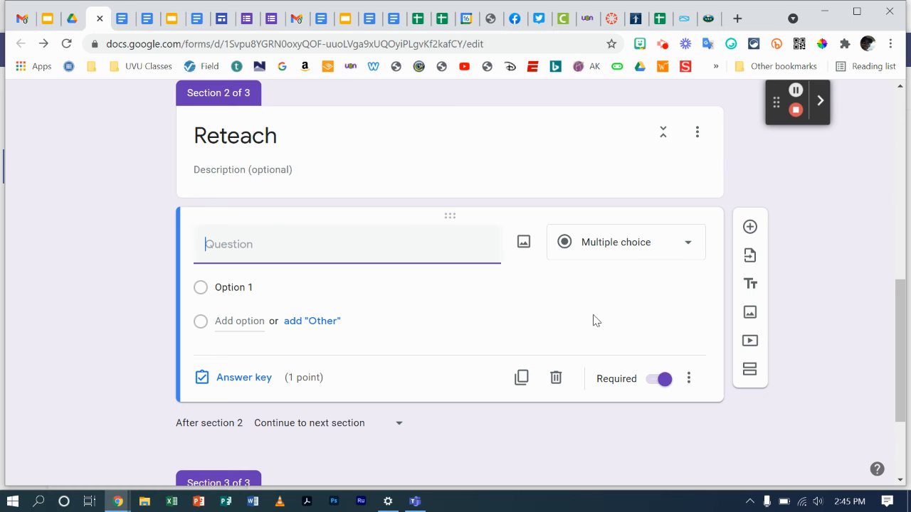
pyautogui.scroll(2, 500, 250)
pyautogui.scroll(2, 501, 252)
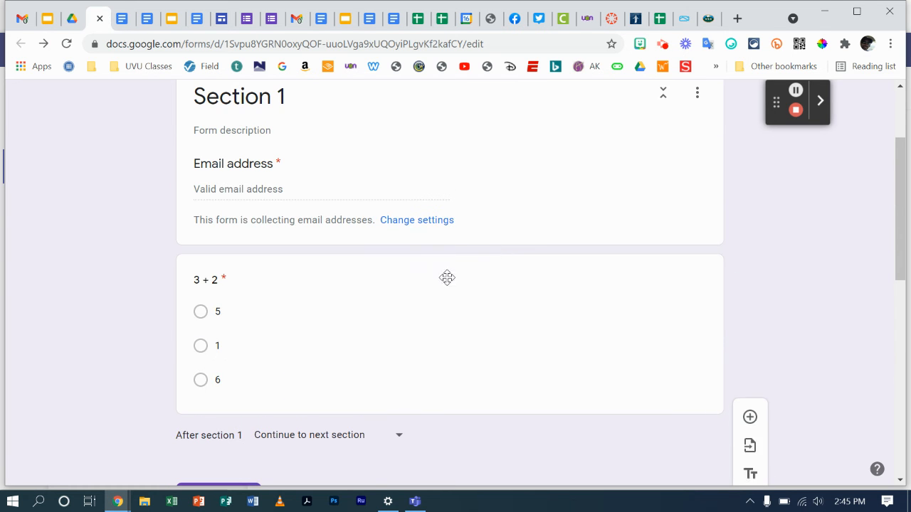
pyautogui.scroll(-5, 475, 342)
pyautogui.scroll(1, 475, 341)
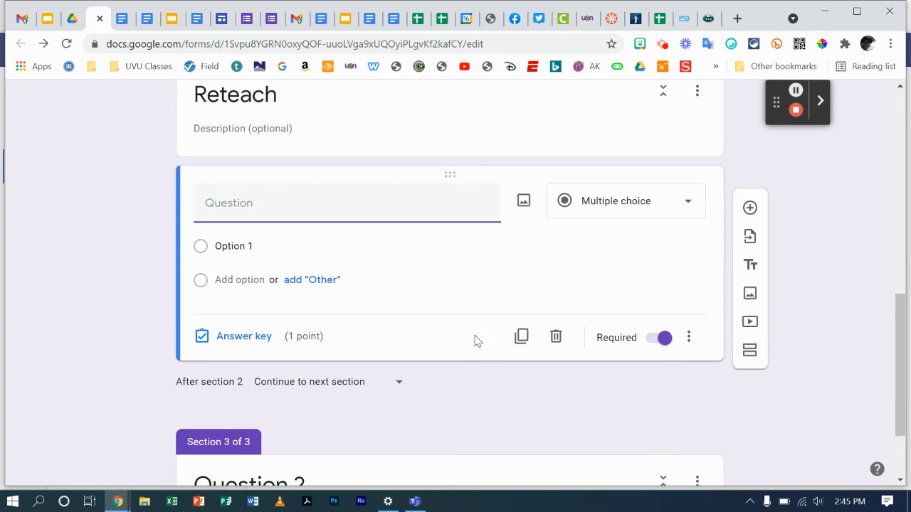
pyautogui.scroll(-2, 475, 342)
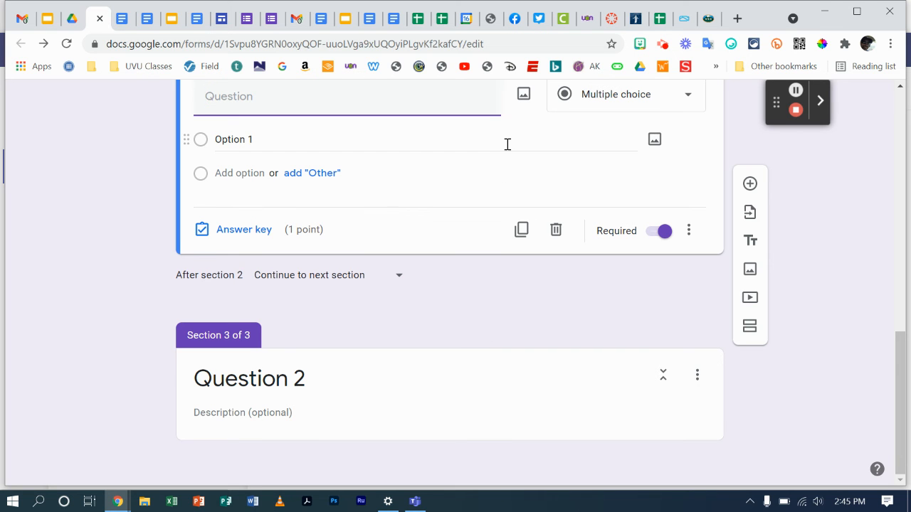
pyautogui.scroll(2, 480, 173)
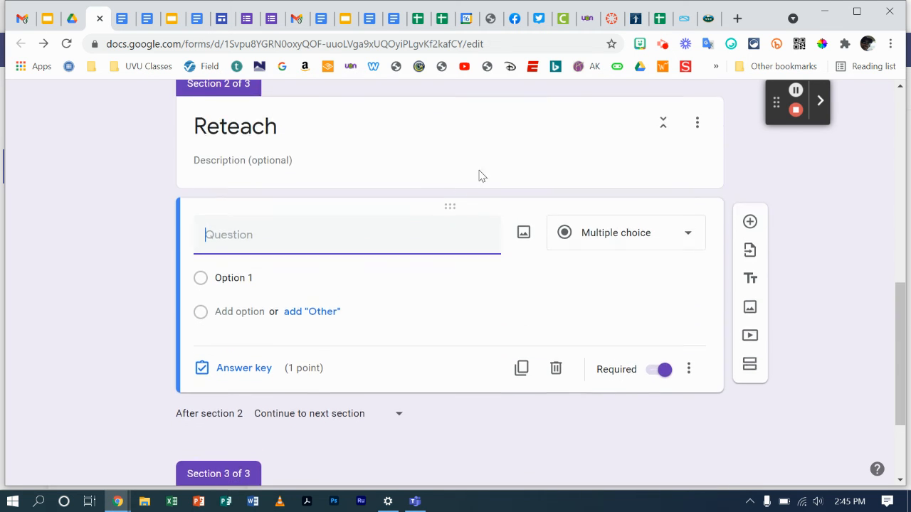
pyautogui.scroll(-1, 491, 210)
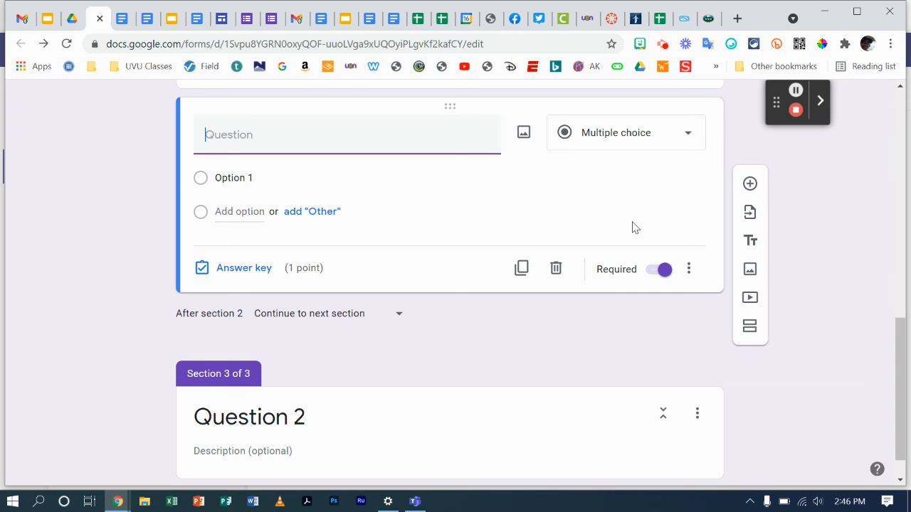
# - Enable going to a section based on answer for the Reteach question and set Option 1 to Submit form
pyautogui.click(689, 269)
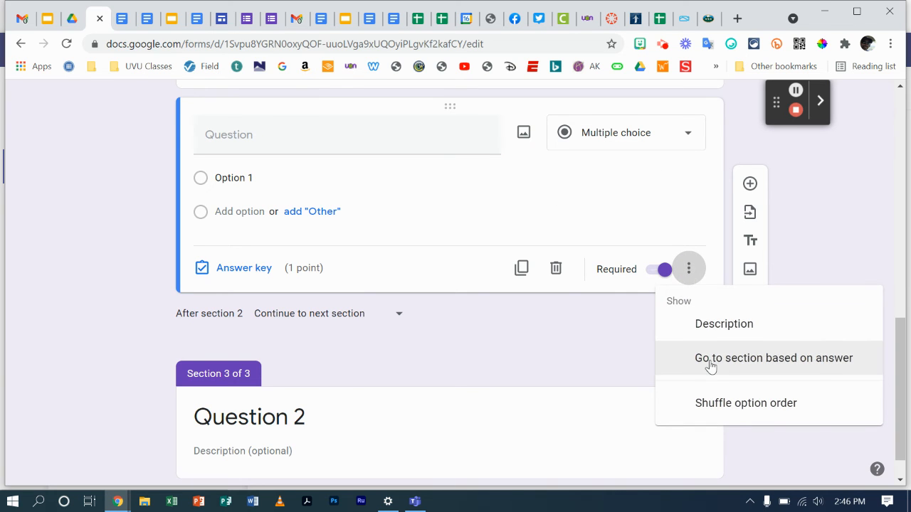
pyautogui.click(710, 364)
pyautogui.click(687, 182)
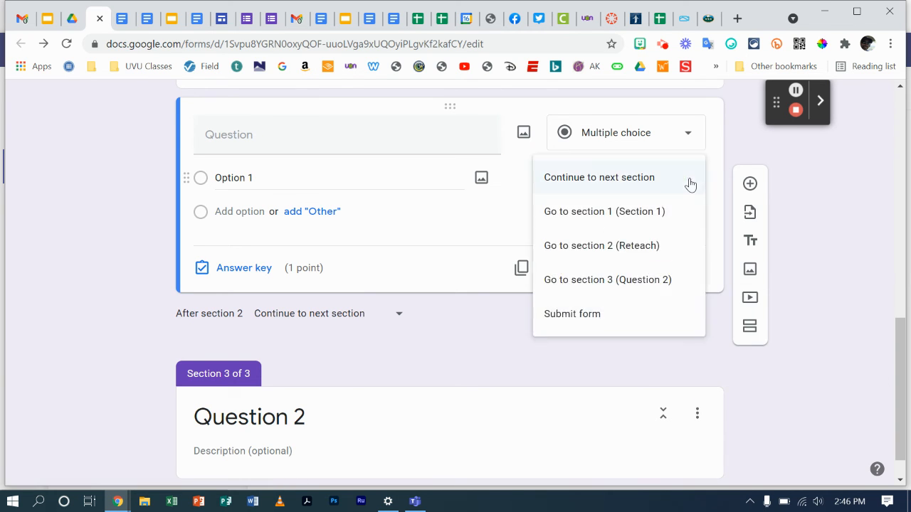
pyautogui.click(584, 315)
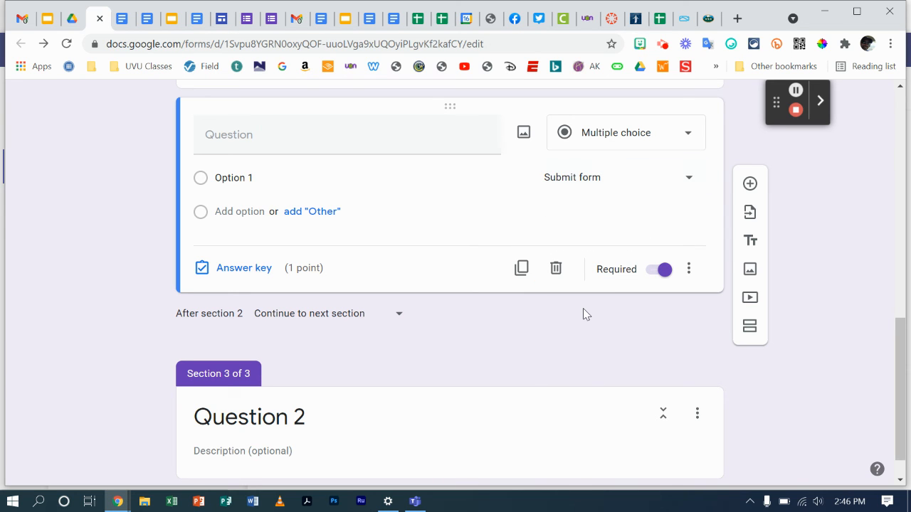